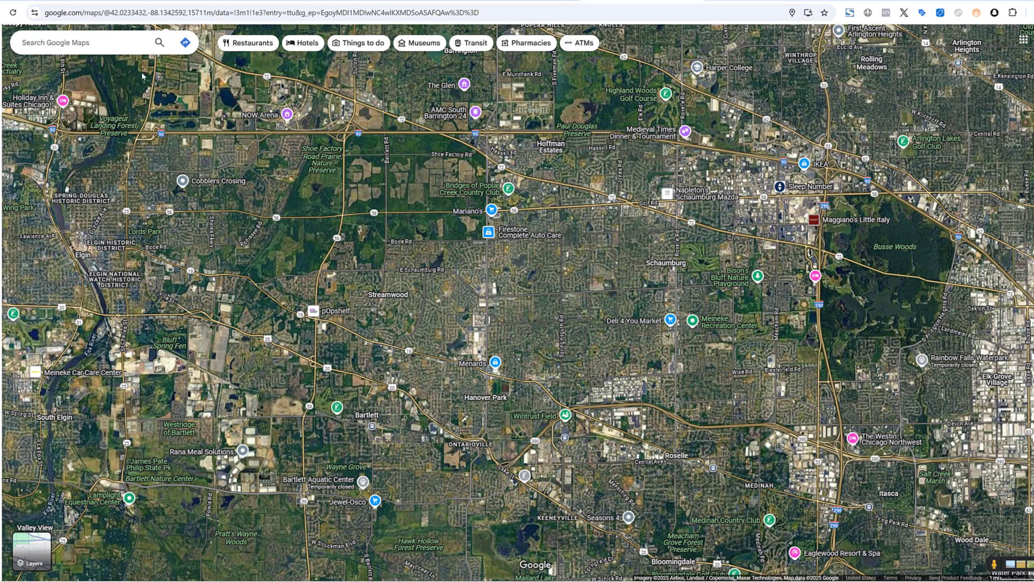
Step: Search Google Maps for 'car repair'
{"action": "left_click", "coordinate": [121, 44]}
{"action": "type", "text": "car repair"}
{"action": "key", "text": "Return"}
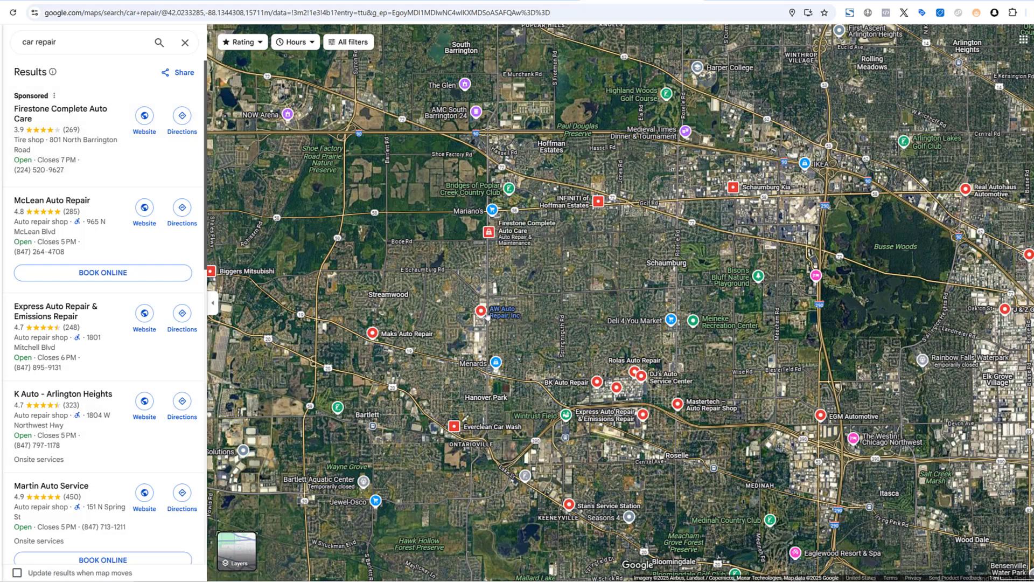
Step: Preview a few repair shops on the map, then go to the Google Business Profile page
{"action": "mouse_move", "coordinate": [482, 315]}
{"action": "mouse_move", "coordinate": [595, 203]}
{"action": "left_click", "coordinate": [81, 47]}
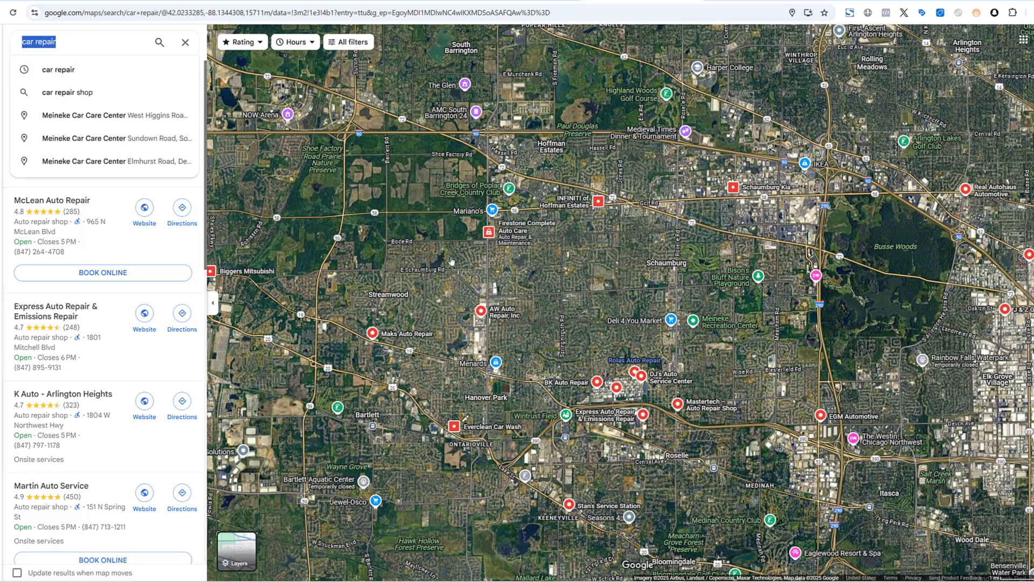
{"action": "mouse_move", "coordinate": [631, 369]}
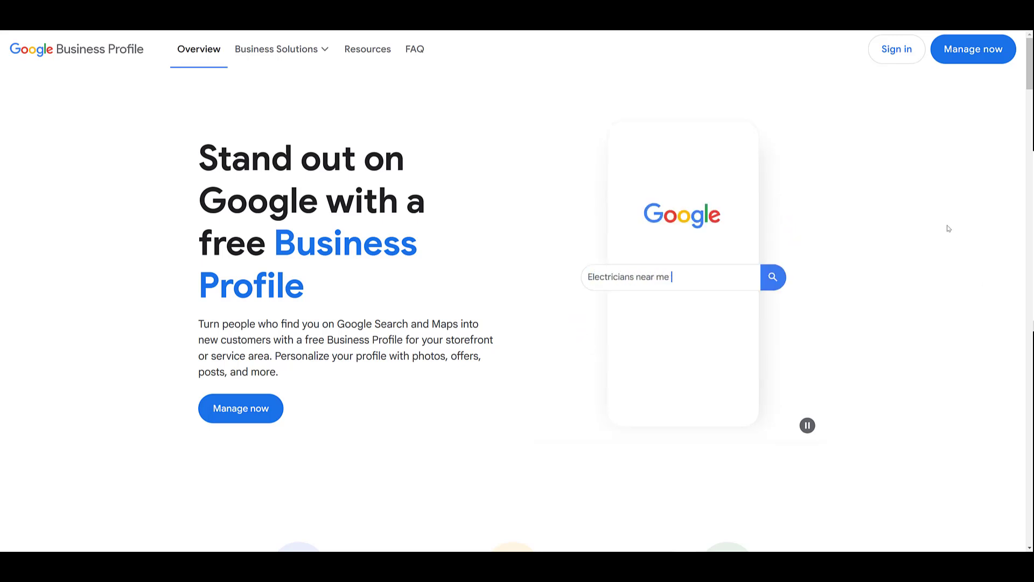
Step: Sign in and create a profile named 'Paid Media Pros' in the Advertising agency category
{"action": "left_click", "coordinate": [893, 49]}
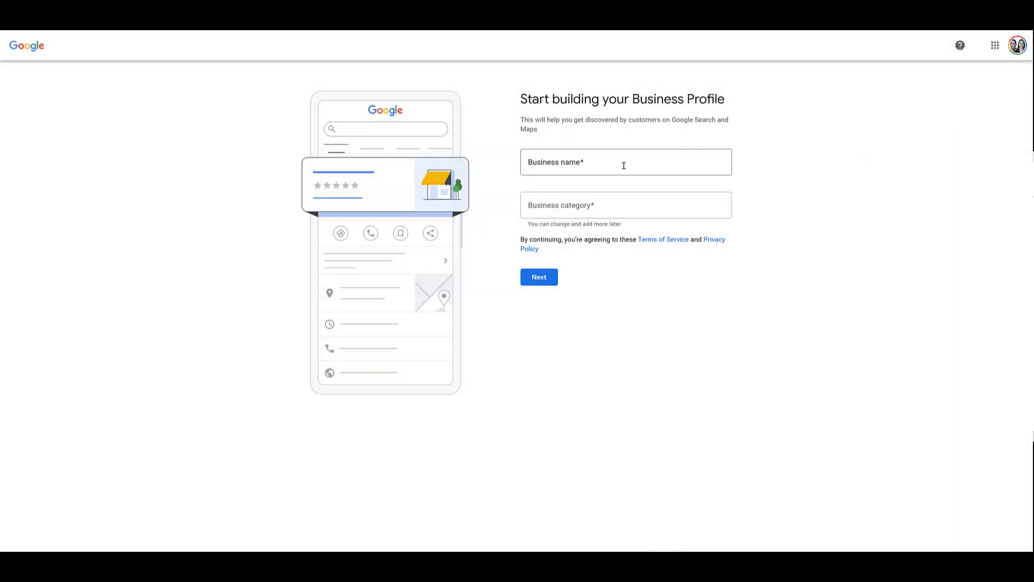
{"action": "left_click", "coordinate": [624, 165]}
{"action": "type", "text": "Paid Media Pros"}
{"action": "left_click", "coordinate": [581, 211]}
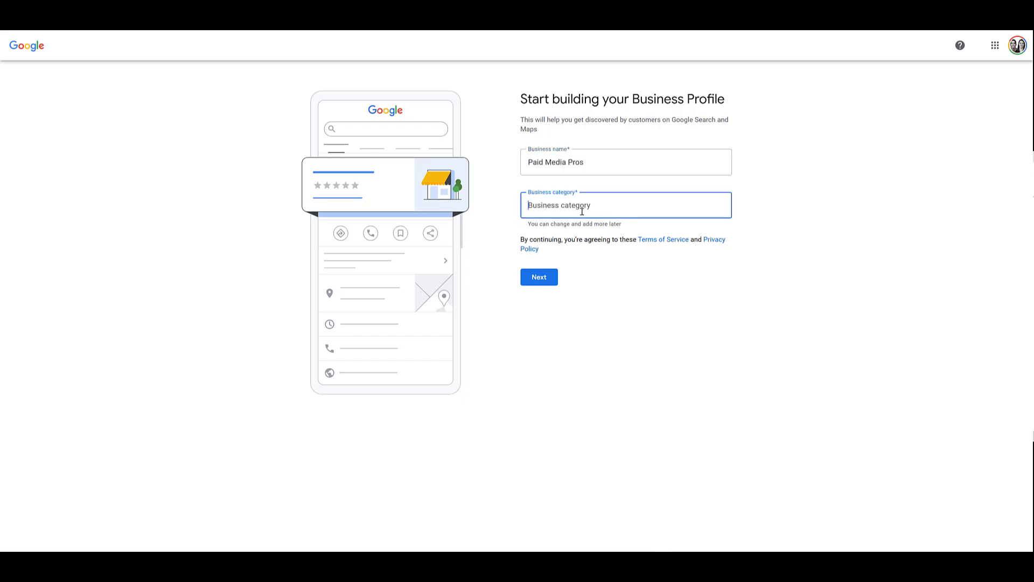
{"action": "type", "text": "Advertising agency"}
{"action": "left_click", "coordinate": [538, 276]}
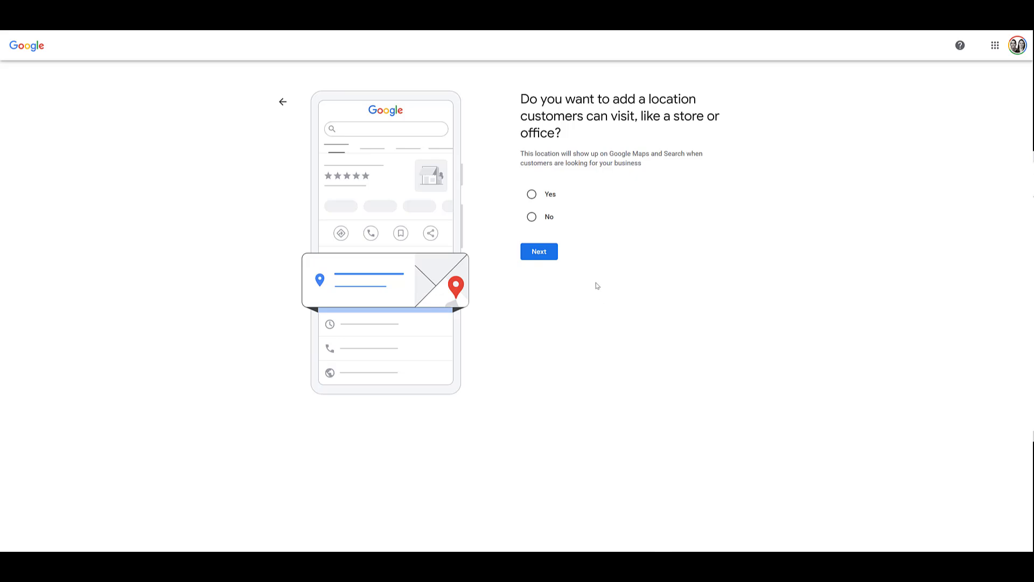
Step: Answer setup: customers can visit, no deliveries, skip contact details, decline update notifications
{"action": "left_click", "coordinate": [548, 195]}
{"action": "left_click", "coordinate": [551, 254]}
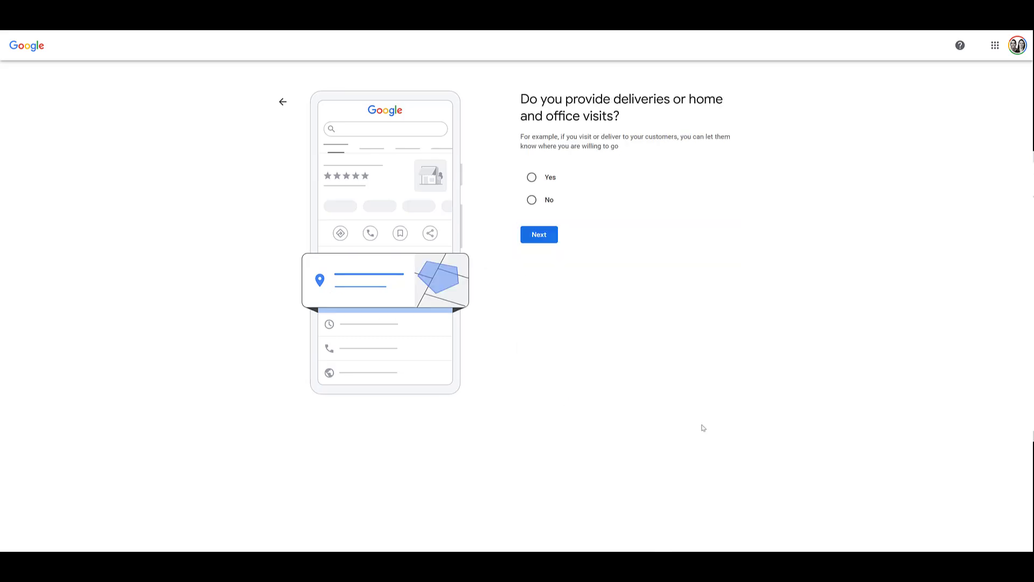
{"action": "left_click", "coordinate": [531, 200]}
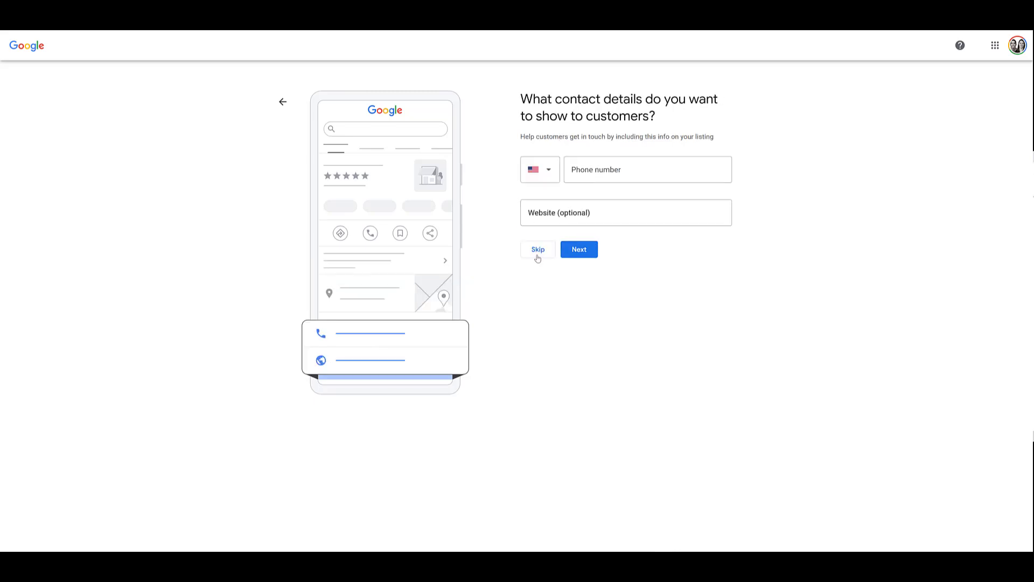
{"action": "left_click", "coordinate": [538, 255]}
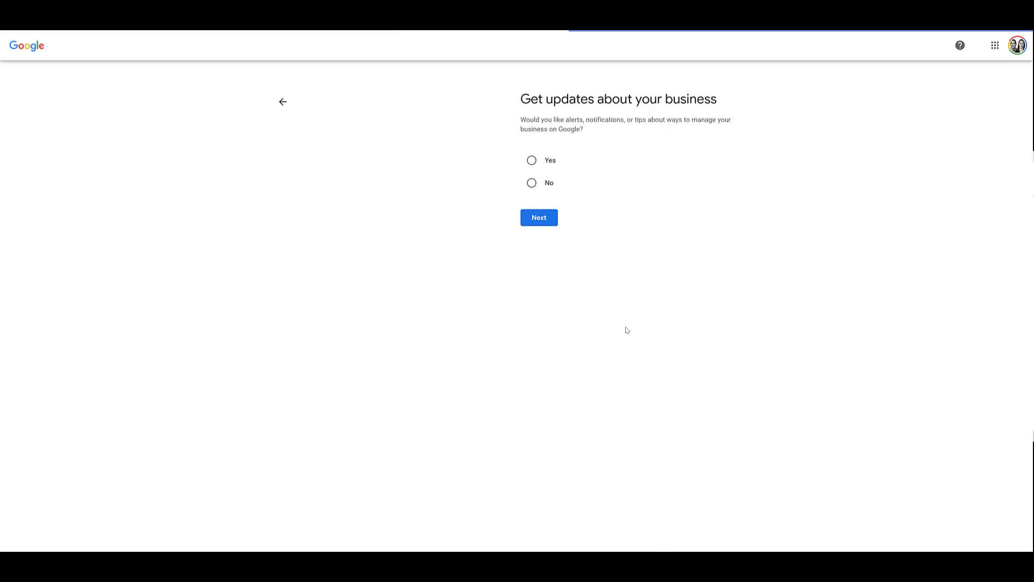
{"action": "left_click", "coordinate": [532, 184]}
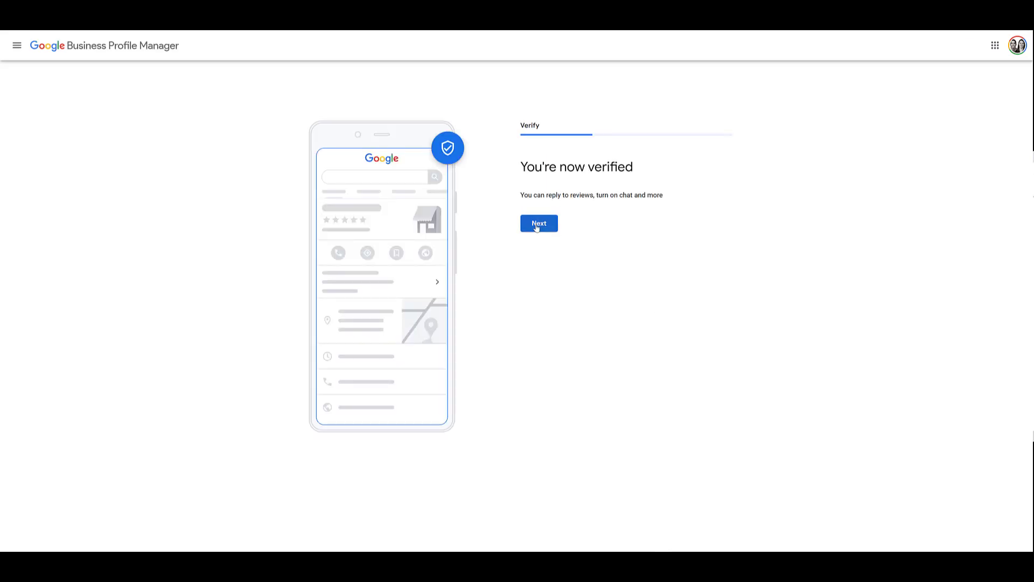
Step: Continue past verification, skip services, hours and description, and finish the profile setup
{"action": "left_click", "coordinate": [536, 225]}
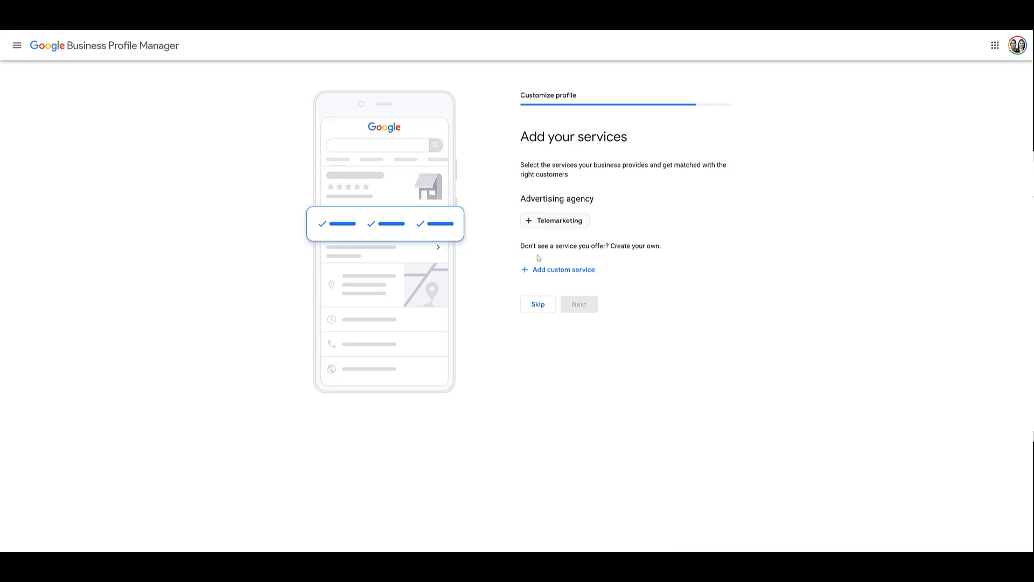
{"action": "left_click", "coordinate": [535, 307]}
{"action": "left_click", "coordinate": [539, 391]}
{"action": "left_click", "coordinate": [546, 360]}
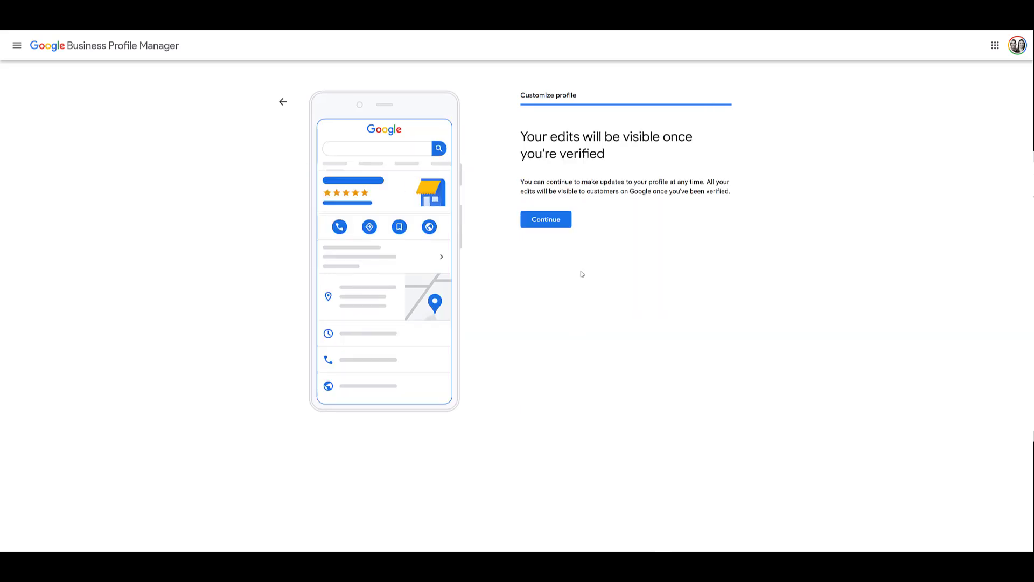
{"action": "left_click", "coordinate": [553, 223]}
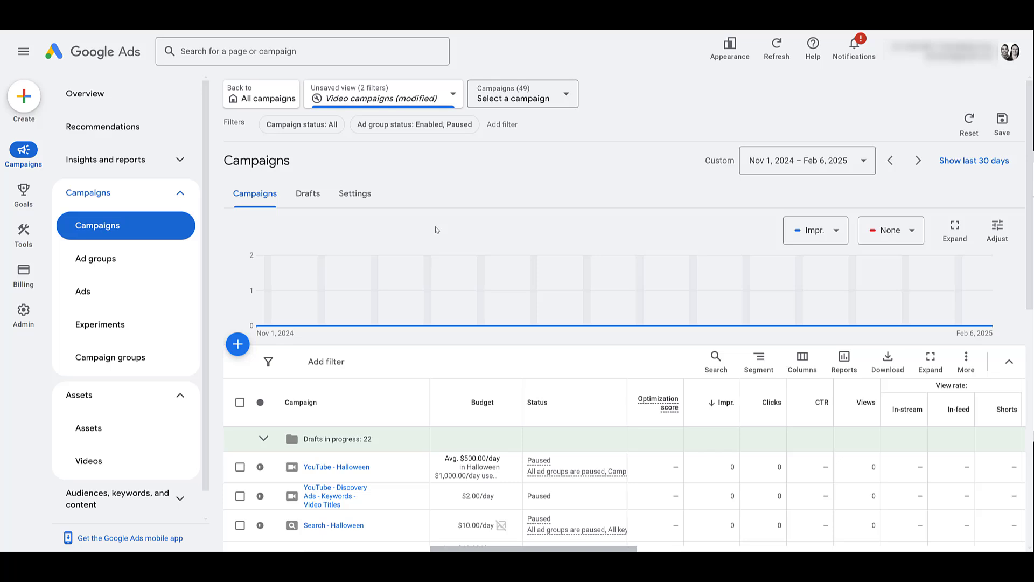
Step: Open Data manager from Tools and start connecting a new product
{"action": "mouse_move", "coordinate": [25, 233]}
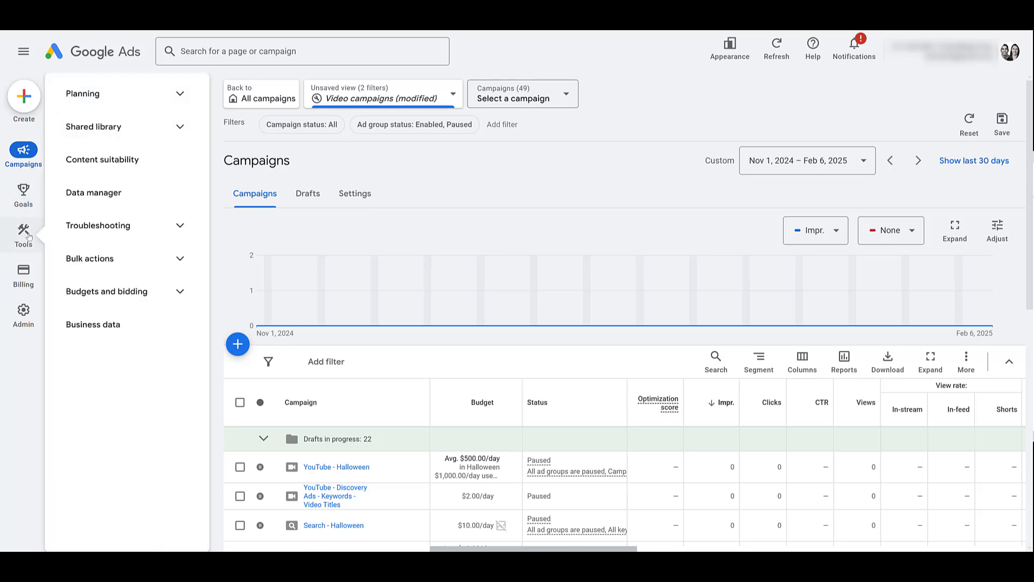
{"action": "left_click", "coordinate": [102, 200]}
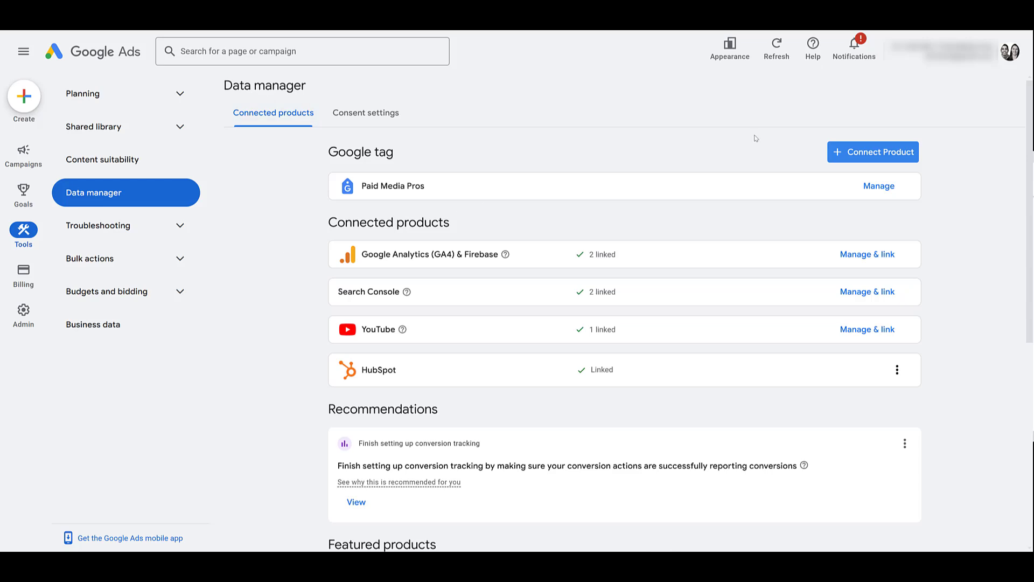
{"action": "left_click", "coordinate": [875, 161]}
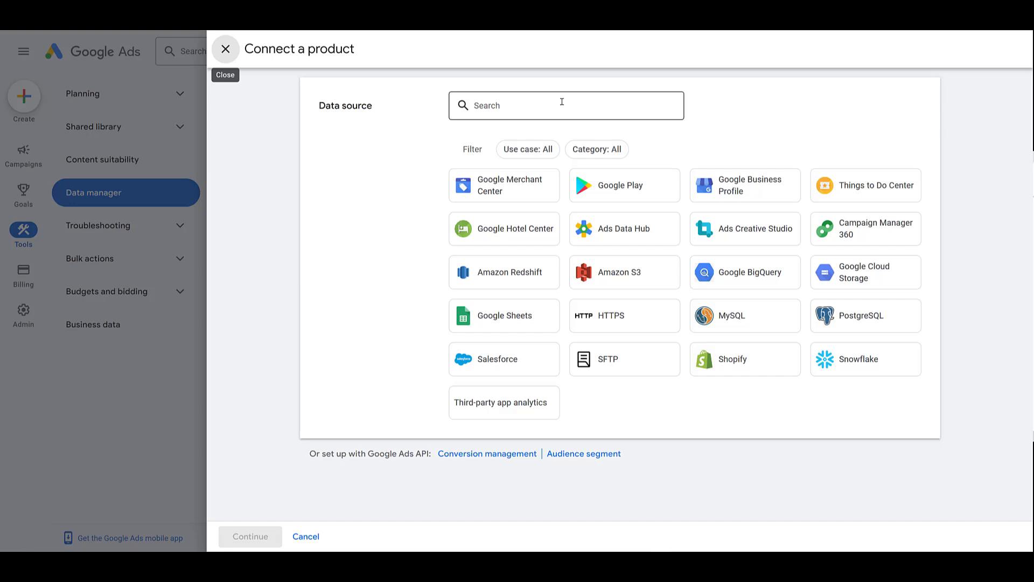
Step: Link the Google Business Profile account with 1 location to Google Ads
{"action": "left_click", "coordinate": [762, 196]}
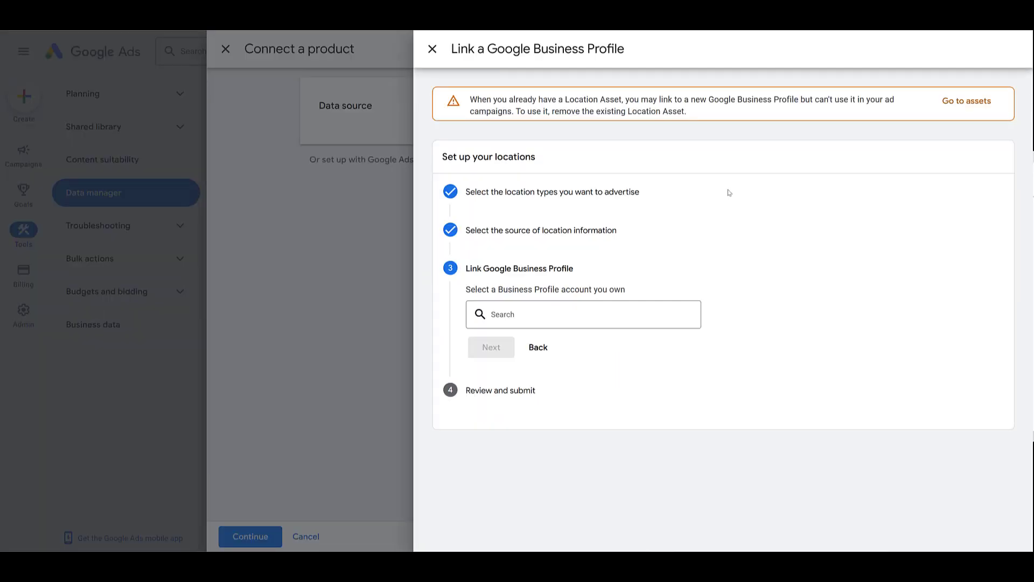
{"action": "left_click", "coordinate": [588, 314]}
{"action": "left_click", "coordinate": [574, 359]}
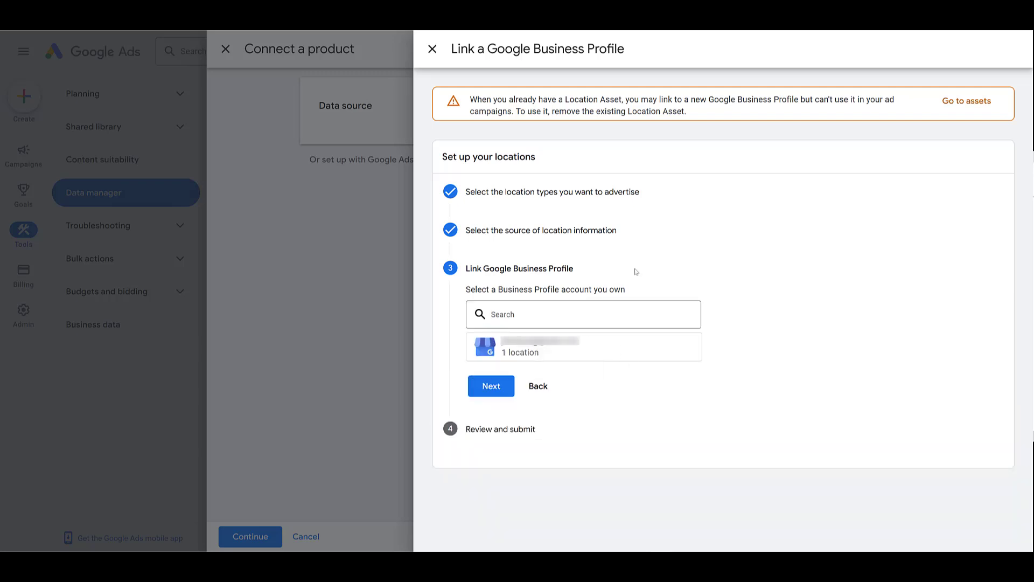
{"action": "left_click", "coordinate": [491, 386]}
{"action": "left_click", "coordinate": [494, 538]}
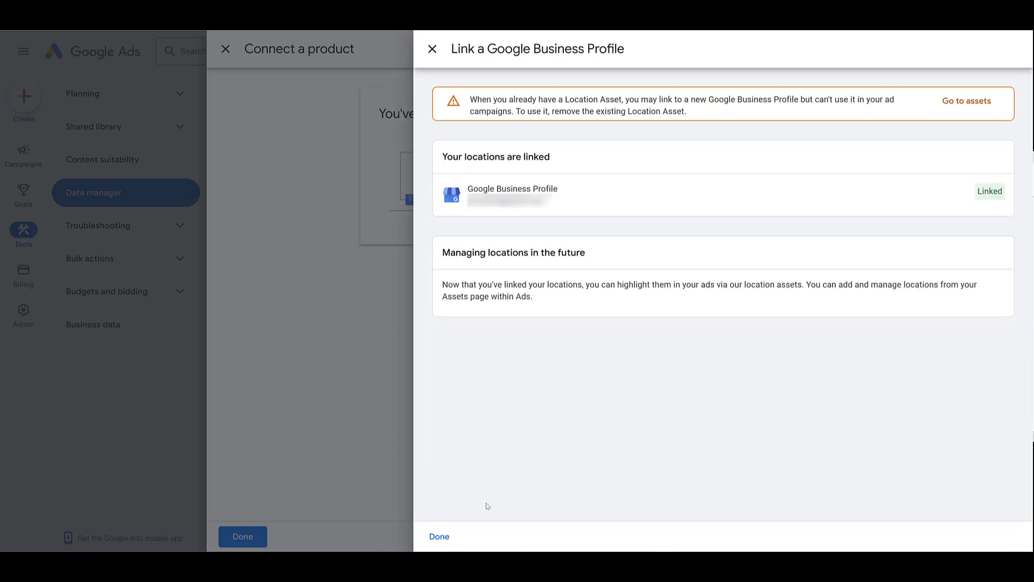
{"action": "left_click", "coordinate": [439, 536]}
{"action": "left_click", "coordinate": [260, 541]}
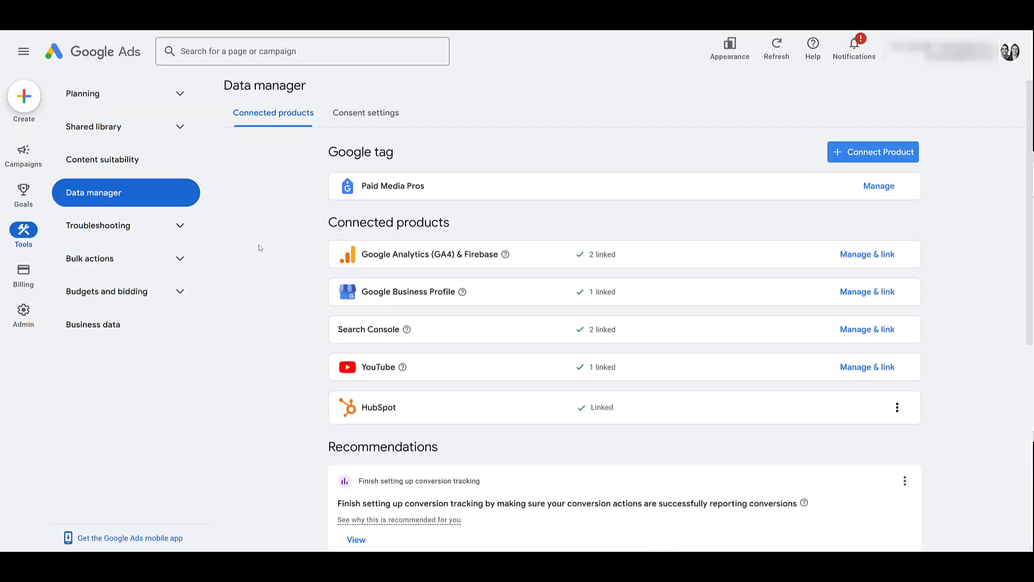
Step: Open the account's Assets page and filter it to Location assets only
{"action": "left_click", "coordinate": [25, 153]}
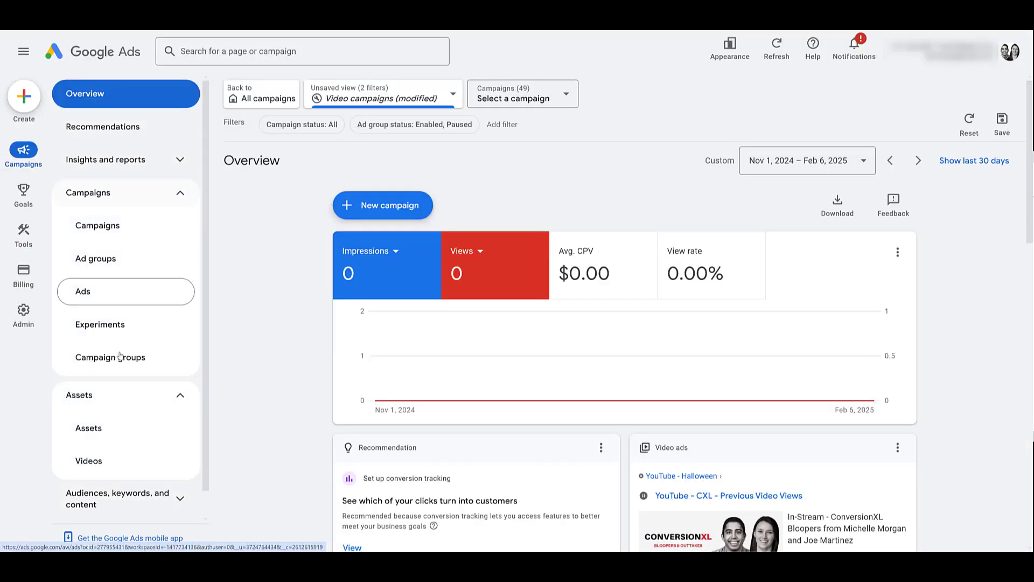
{"action": "left_click", "coordinate": [125, 431]}
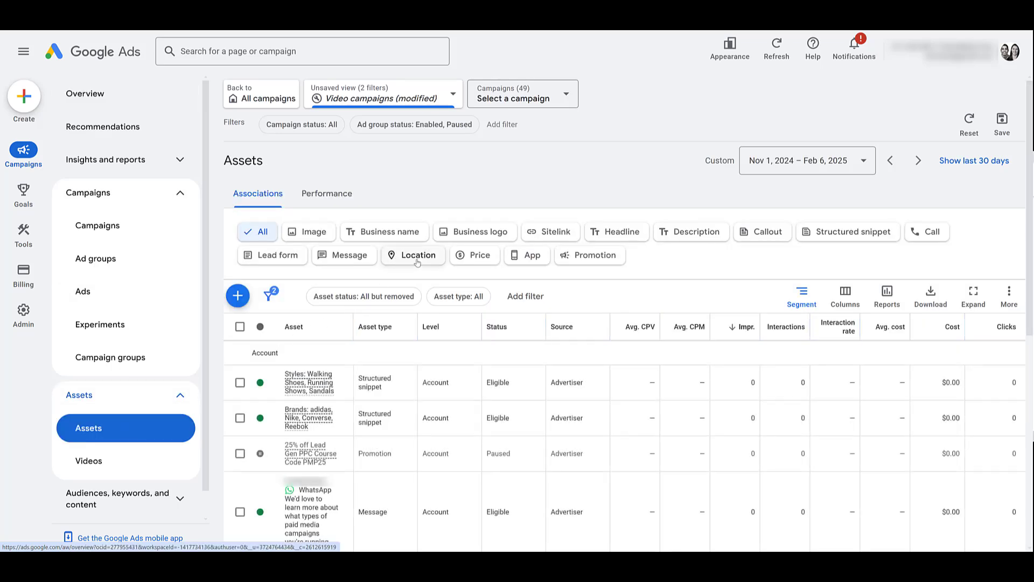
{"action": "left_click", "coordinate": [417, 256]}
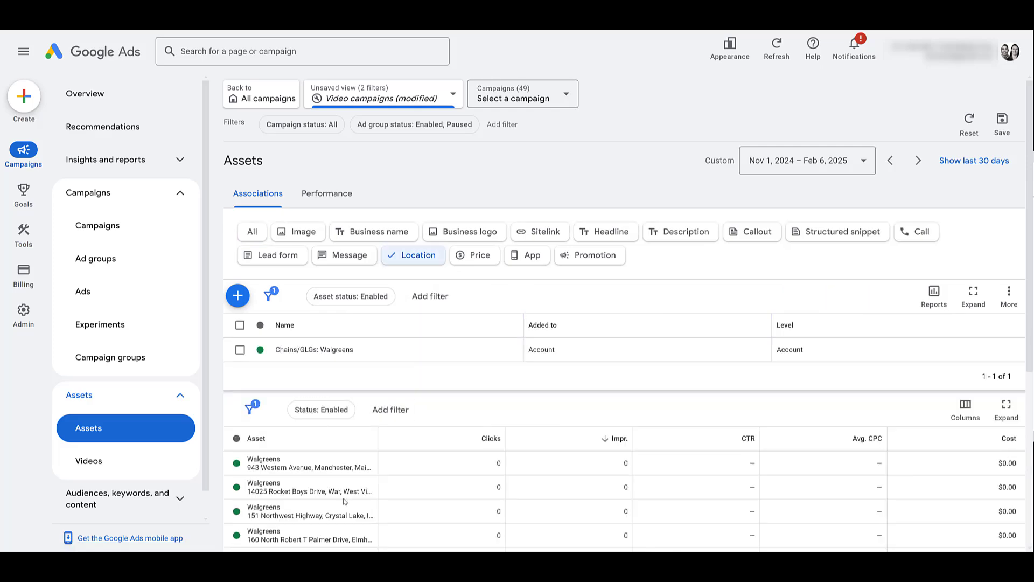
{"action": "scroll", "coordinate": [354, 470], "scroll_direction": "down", "scroll_amount": 3}
{"action": "scroll", "coordinate": [354, 470], "scroll_direction": "up", "scroll_amount": 3}
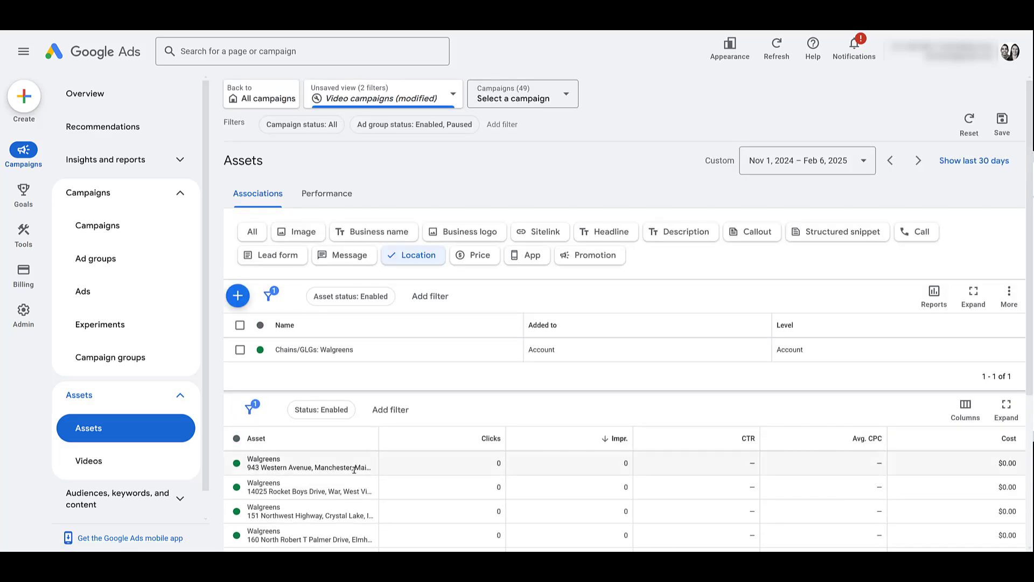
Step: Start creating a new location asset with + Create asset
{"action": "left_click", "coordinate": [242, 299]}
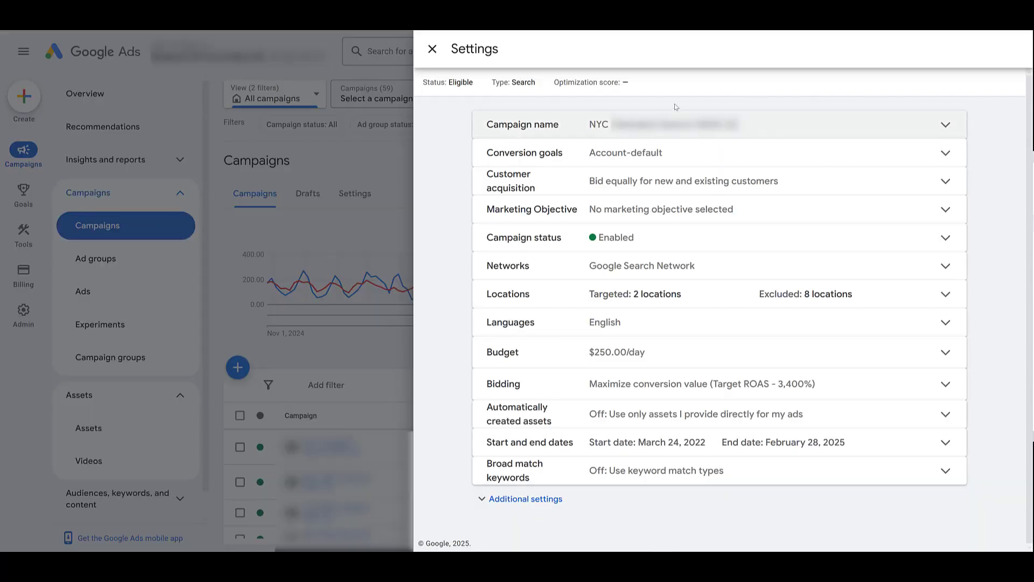
Step: Expand the Locations setting of the NYC Search campaign
{"action": "left_click", "coordinate": [731, 298]}
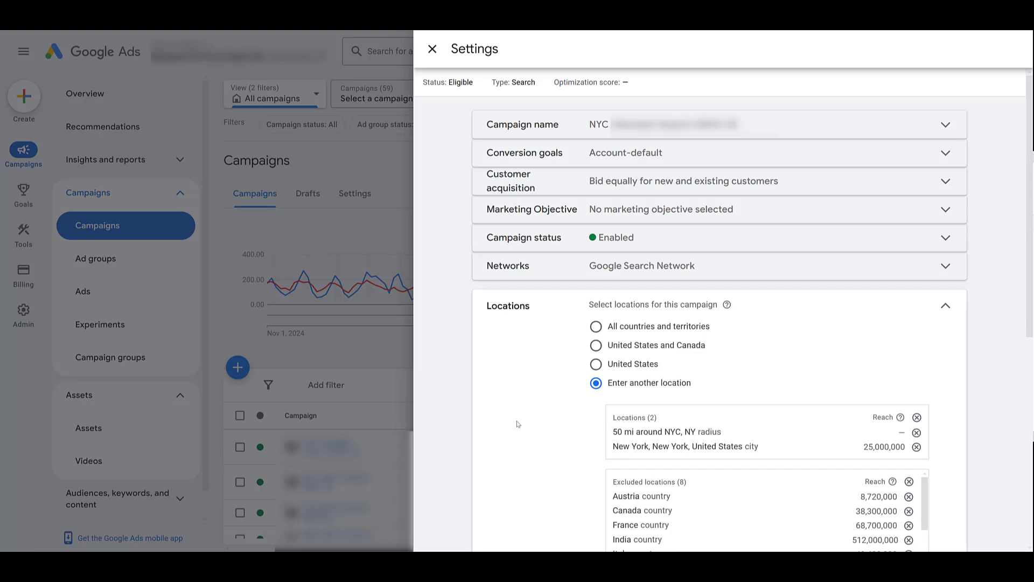
Step: Scroll down to the location search box, then close the campaign Settings panel
{"action": "scroll", "coordinate": [526, 351], "scroll_direction": "down", "scroll_amount": 1}
{"action": "scroll", "coordinate": [545, 364], "scroll_direction": "down", "scroll_amount": 1}
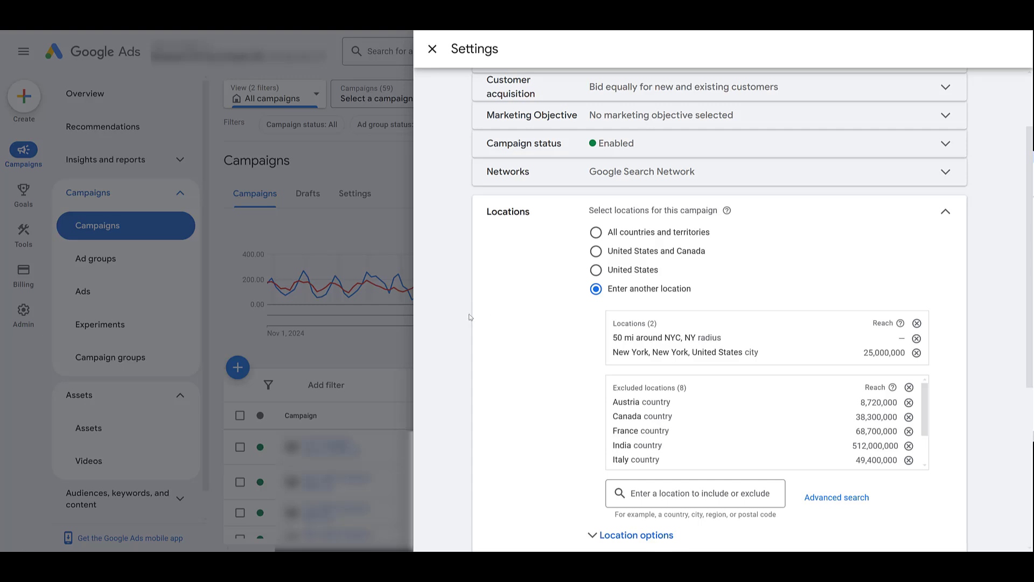
{"action": "left_click", "coordinate": [354, 233]}
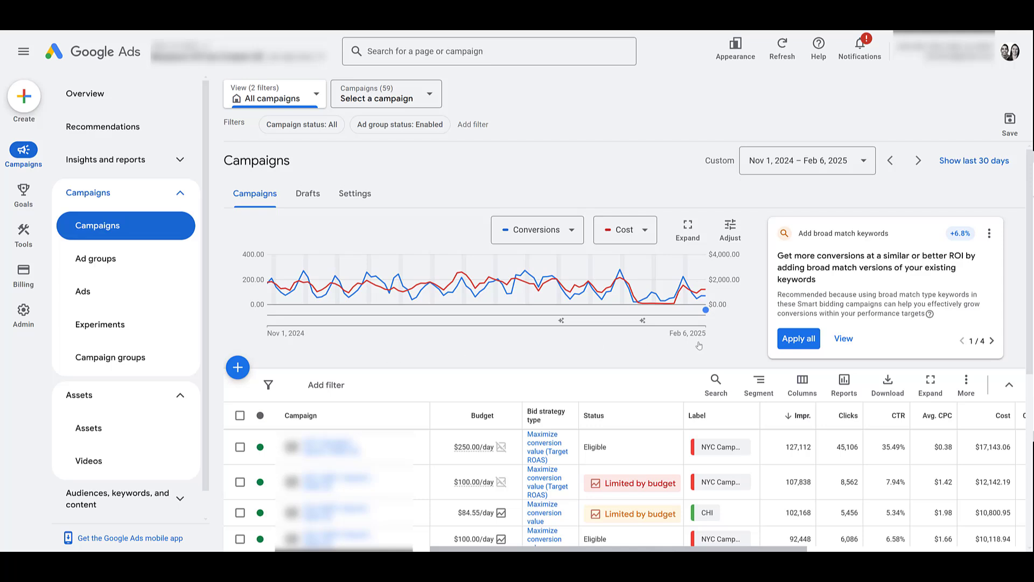
Step: Segment the campaigns table by Click type and scroll through the split rows
{"action": "left_click", "coordinate": [757, 394]}
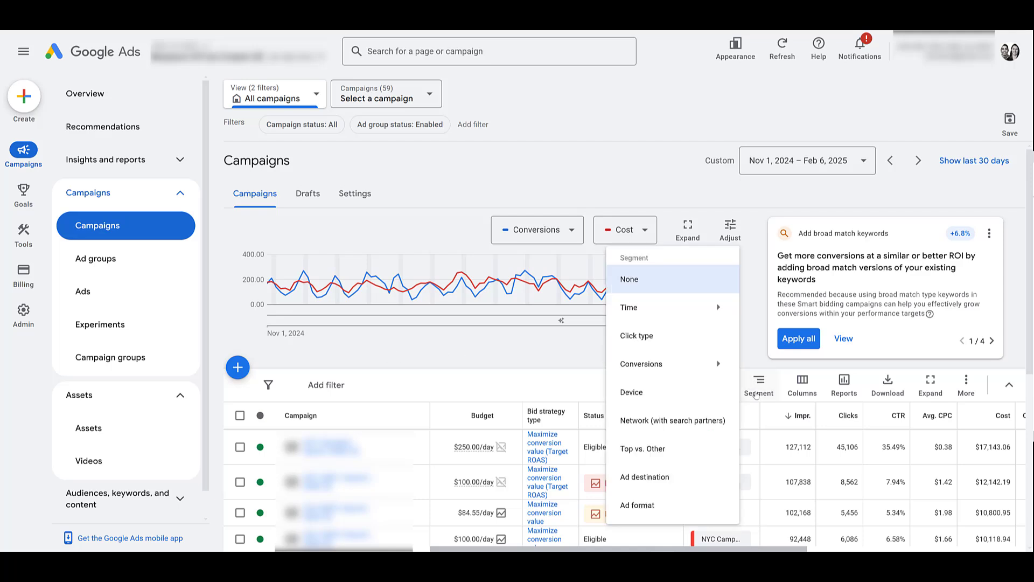
{"action": "left_click", "coordinate": [663, 344]}
{"action": "scroll", "coordinate": [662, 345], "scroll_direction": "down", "scroll_amount": 2}
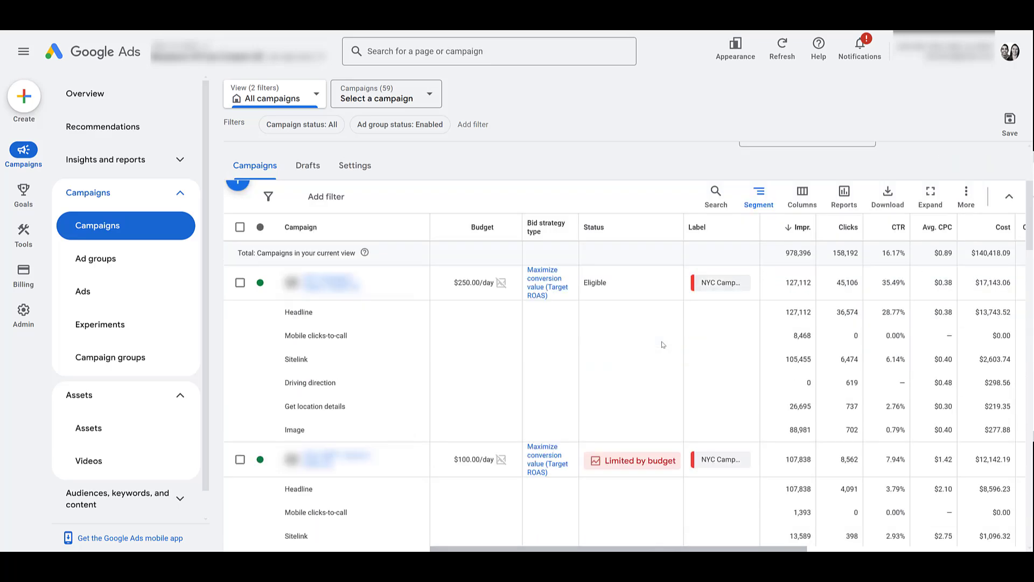
{"action": "scroll", "coordinate": [663, 344], "scroll_direction": "down", "scroll_amount": 1}
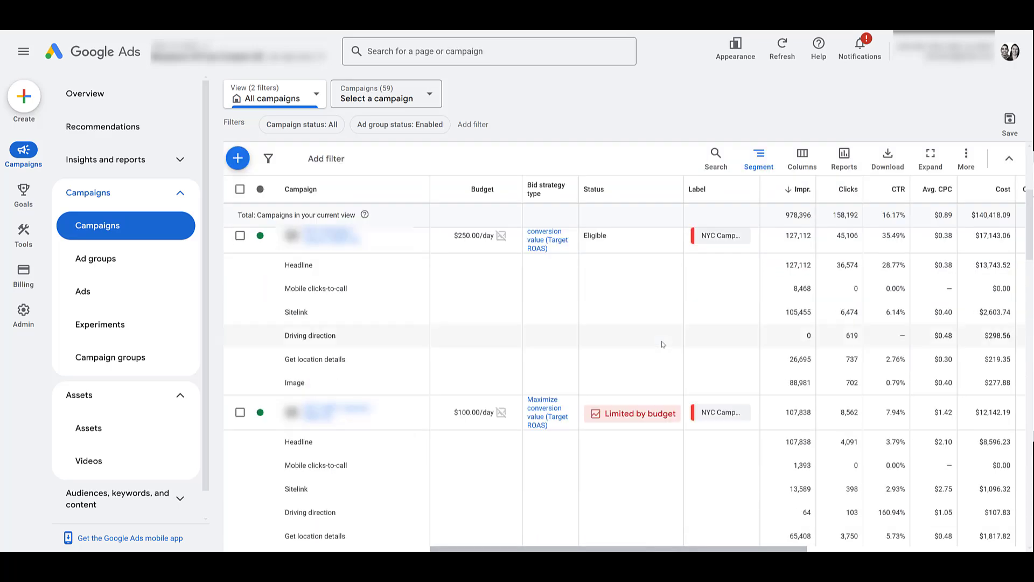